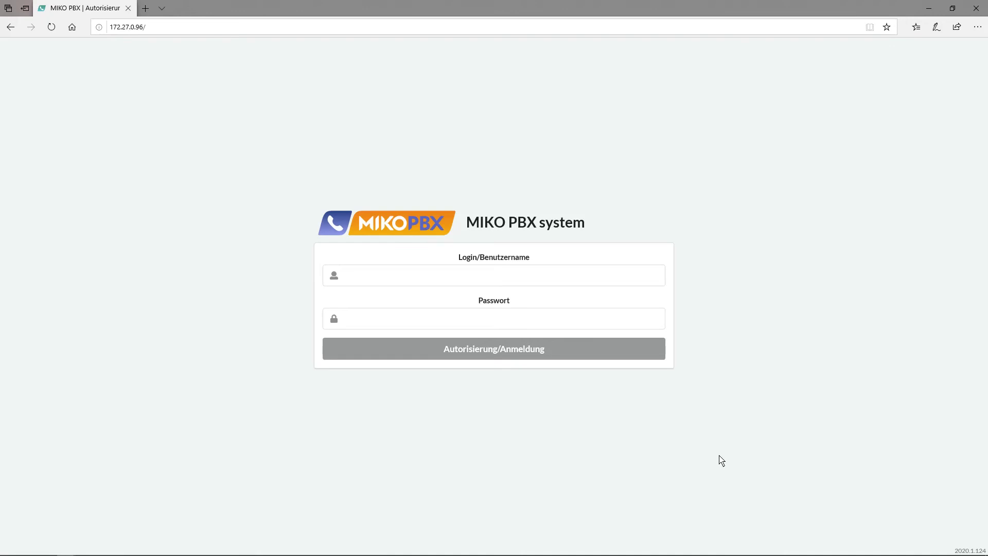
# Sign in to the PBX web interface, filling in the username and password fields with the saved login
pyautogui.click(378, 279)
pyautogui.click(362, 301)
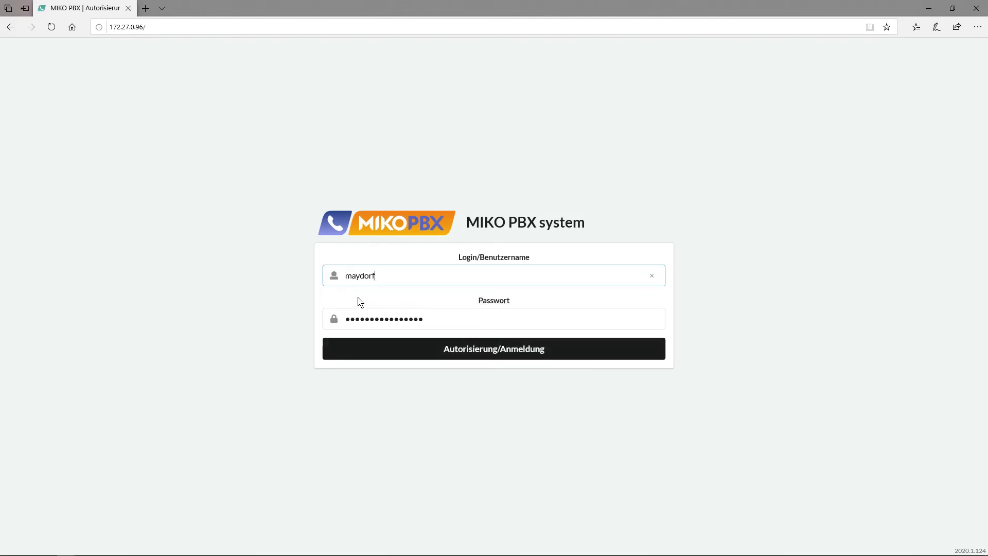
pyautogui.click(443, 348)
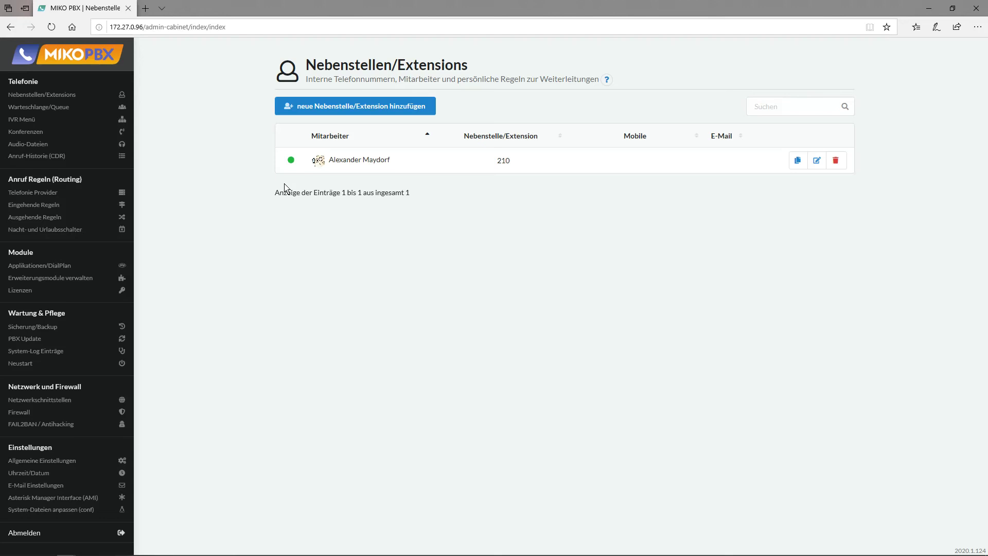
# Open extension 210 for editing and, in the Notepad note, highlight the name in the callerid line for comparison
pyautogui.click(816, 161)
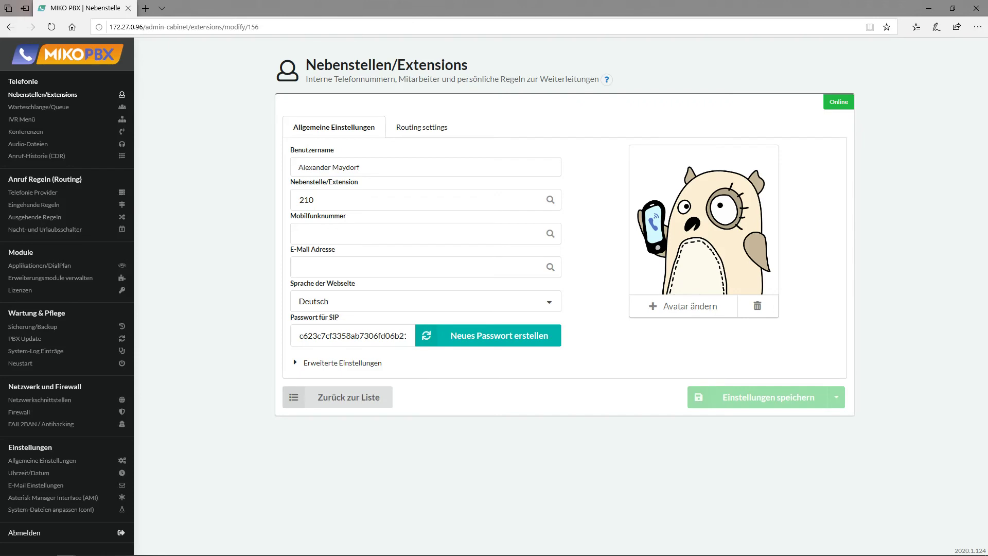
pyautogui.hotkey('alt', 'Tab')
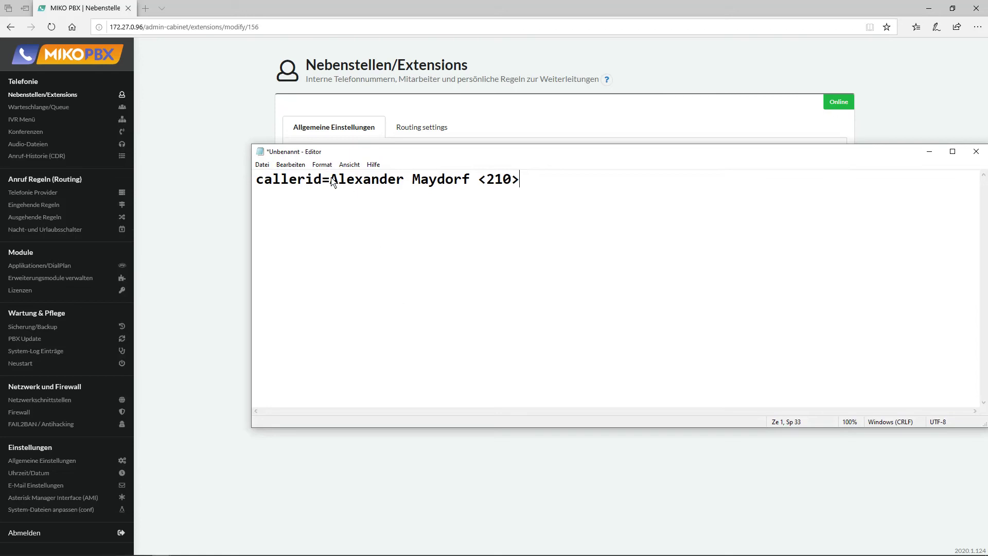
pyautogui.moveTo(330, 179); pyautogui.dragTo(469, 184)
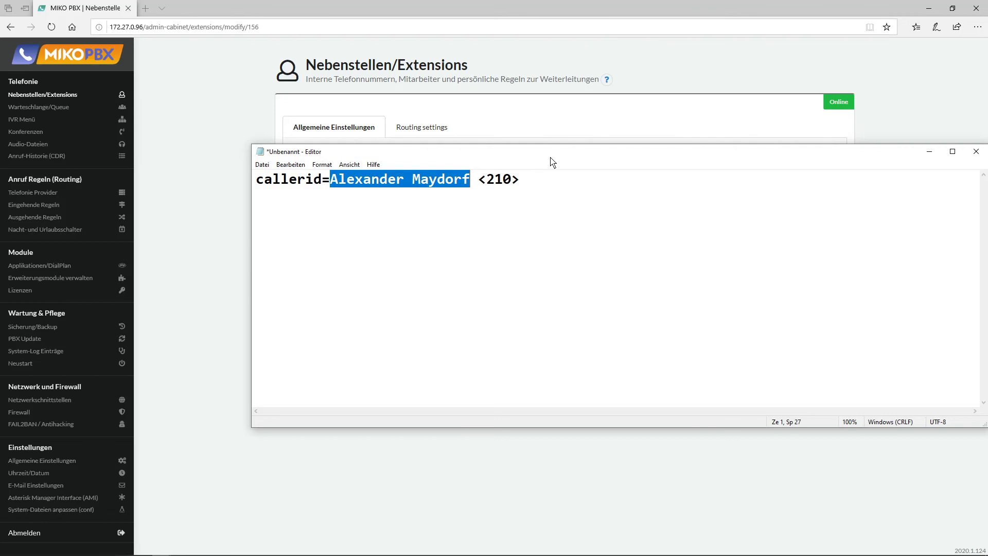
pyautogui.moveTo(549, 152); pyautogui.dragTo(939, 65)
pyautogui.hotkey('alt', 'Tab')
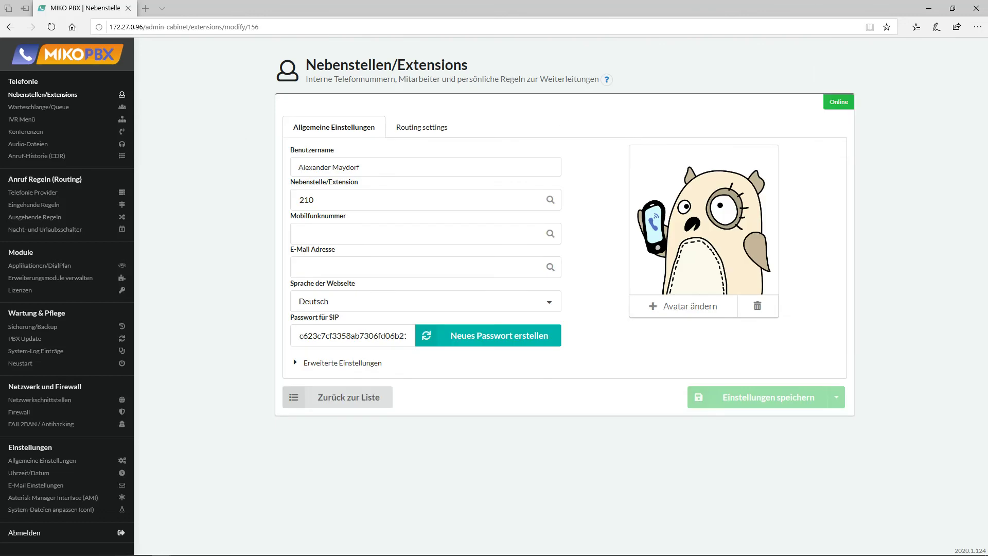
pyautogui.hotkey('alt', 'Tab')
# Reopen extension 210 from the extensions list and expand its advanced settings to reach the additional SIP attributes
pyautogui.click(26, 97)
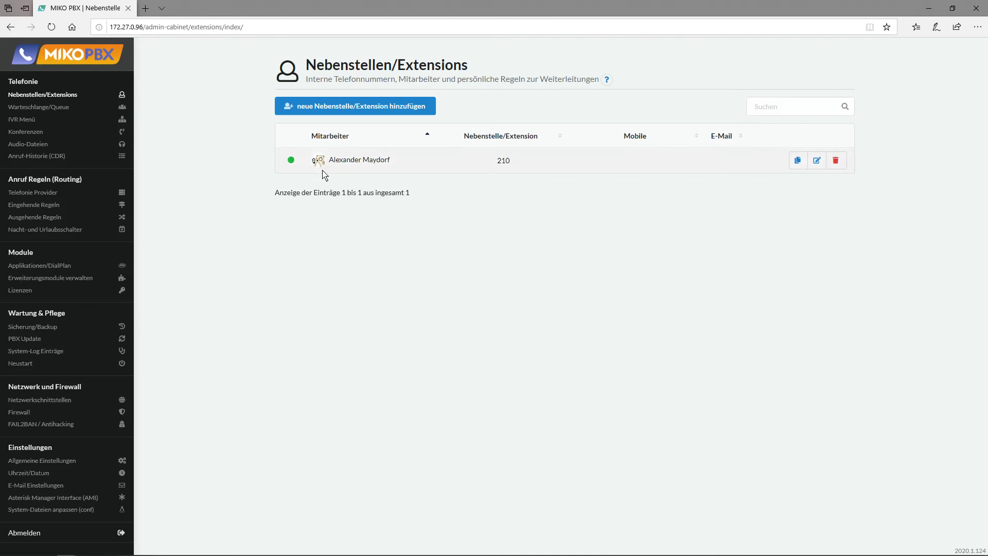
pyautogui.click(821, 161)
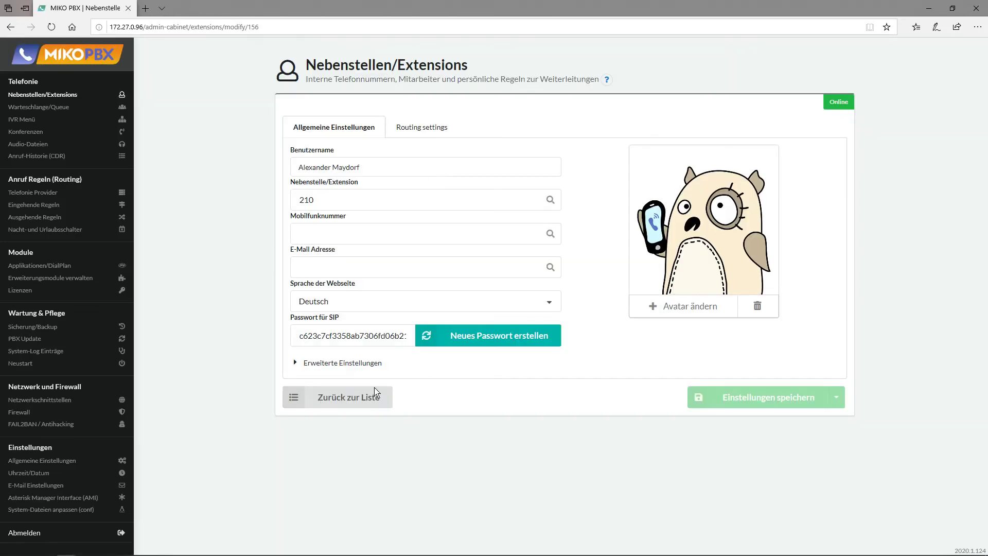
pyautogui.click(341, 363)
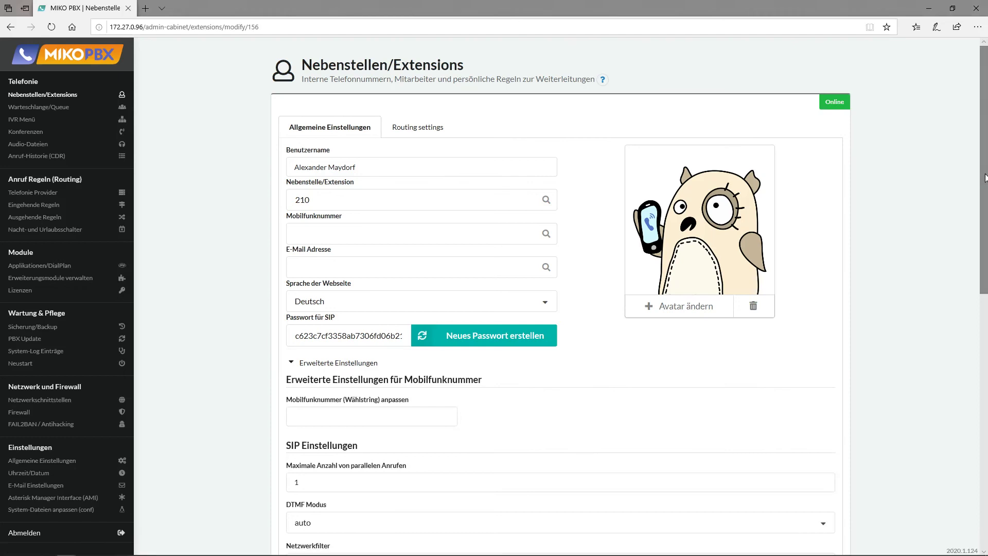
pyautogui.hotkey('alt', 'Tab')
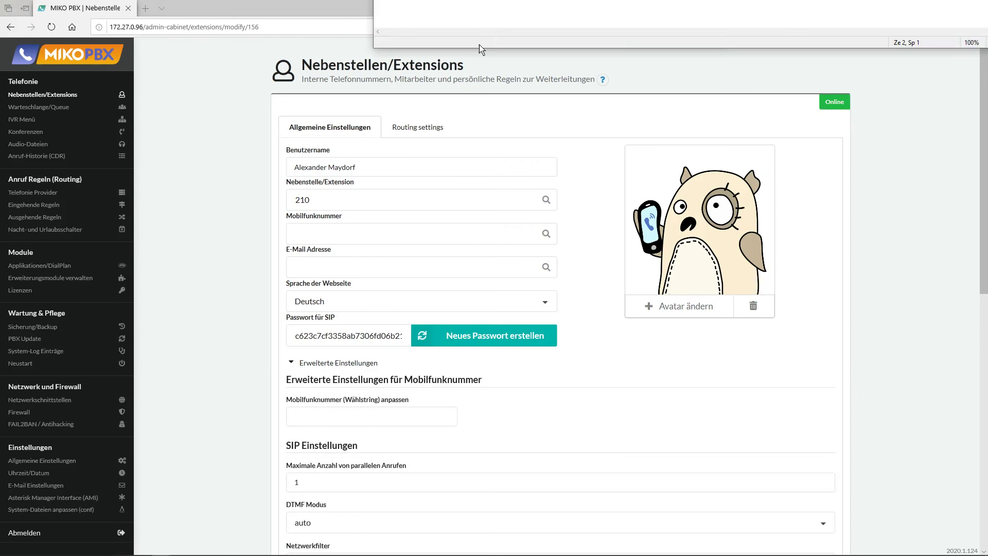
pyautogui.moveTo(603, 22); pyautogui.dragTo(467, 217)
pyautogui.press('super+Down')
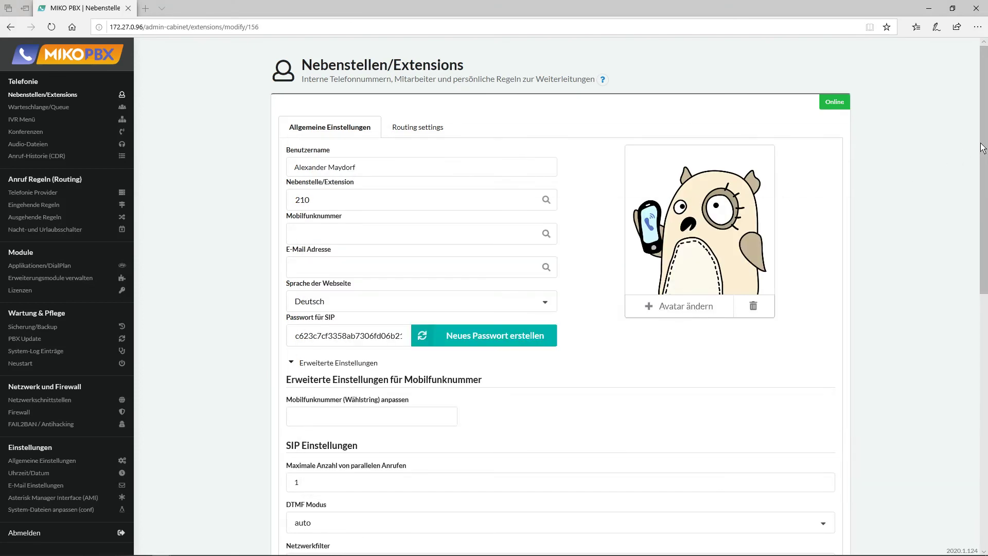
pyautogui.moveTo(982, 150); pyautogui.dragTo(978, 432)
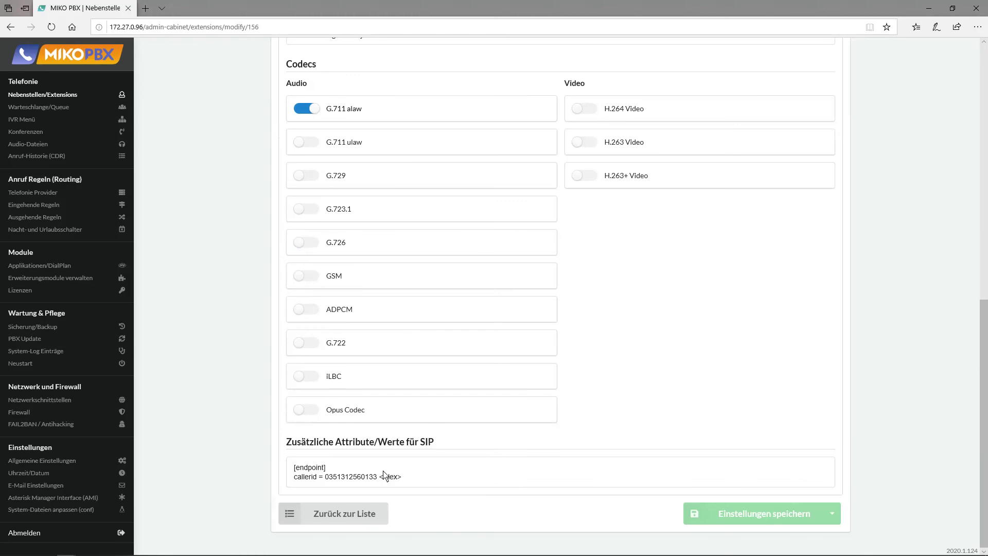
# Examine the [endpoint] header and callerid number in extension 210's additional SIP attributes and return to the extensions list without saving
pyautogui.moveTo(355, 469); pyautogui.dragTo(292, 469)
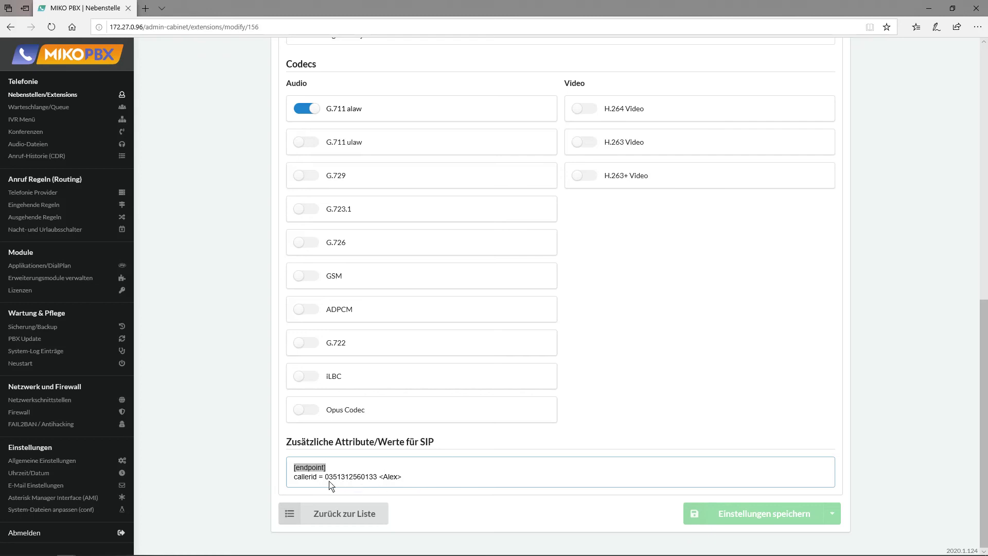
pyautogui.moveTo(326, 478); pyautogui.dragTo(378, 480)
pyautogui.click(431, 479)
pyautogui.scroll(8, 330, 241)
pyautogui.scroll(-6, 422, 500)
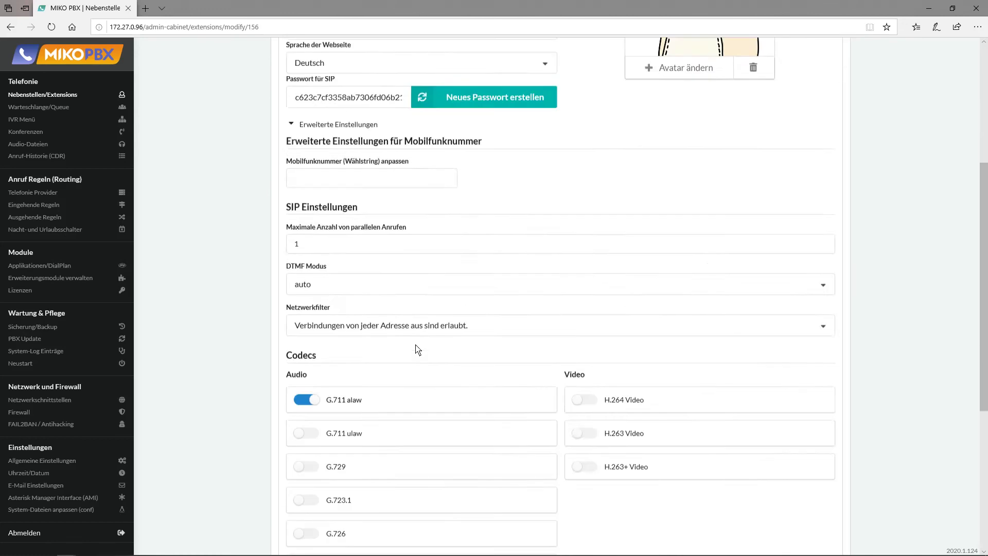
pyautogui.scroll(-3, 422, 500)
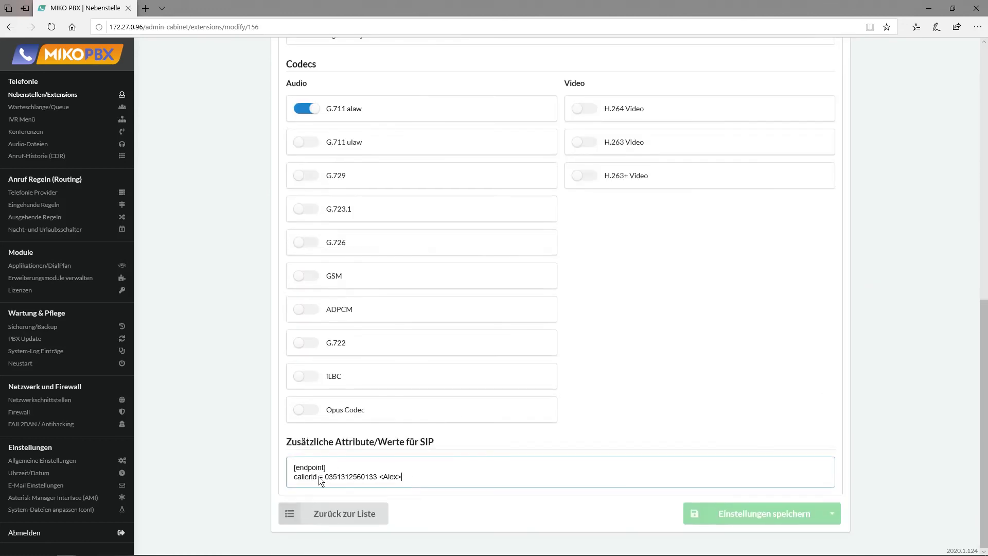
pyautogui.click(313, 518)
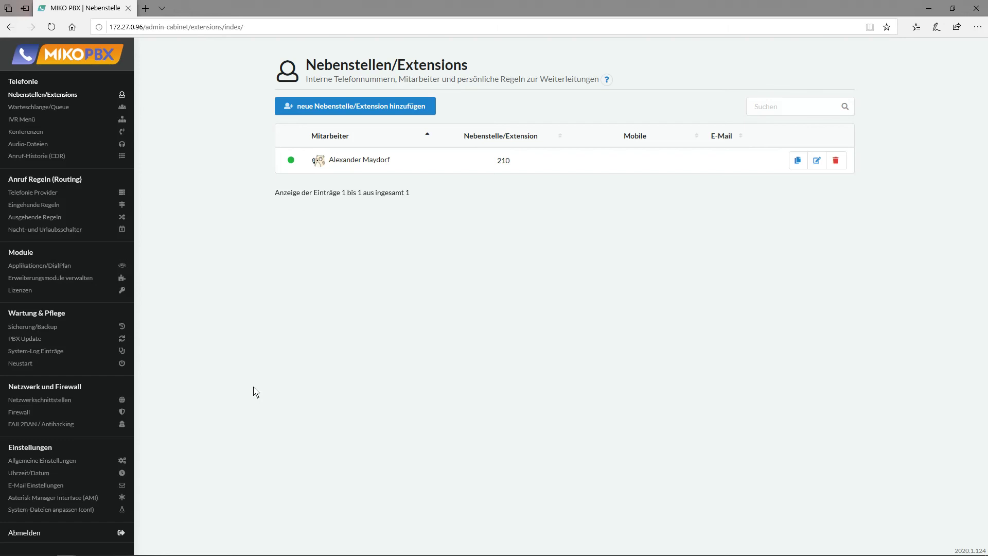
# Open the system file /etc/asterisk/pjsip.conf from the list of customizable configuration files
pyautogui.click(58, 508)
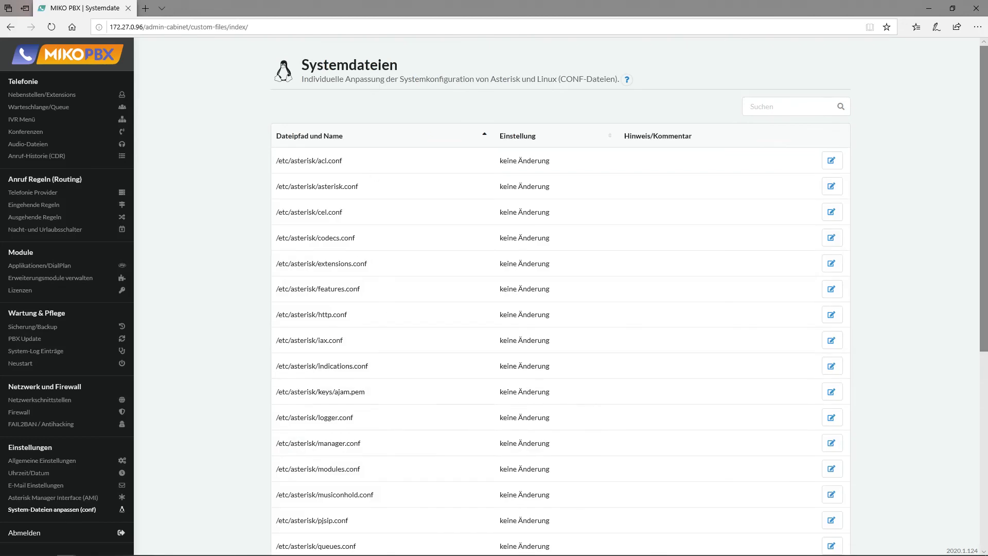
pyautogui.scroll(-4, 984, 208)
pyautogui.moveTo(984, 209); pyautogui.dragTo(952, 93)
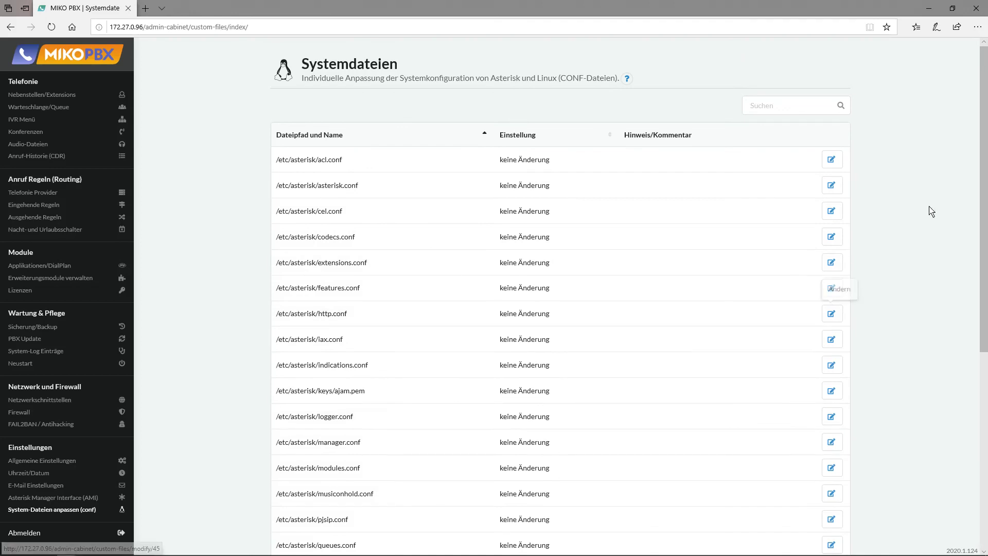
pyautogui.moveTo(984, 189); pyautogui.dragTo(985, 218)
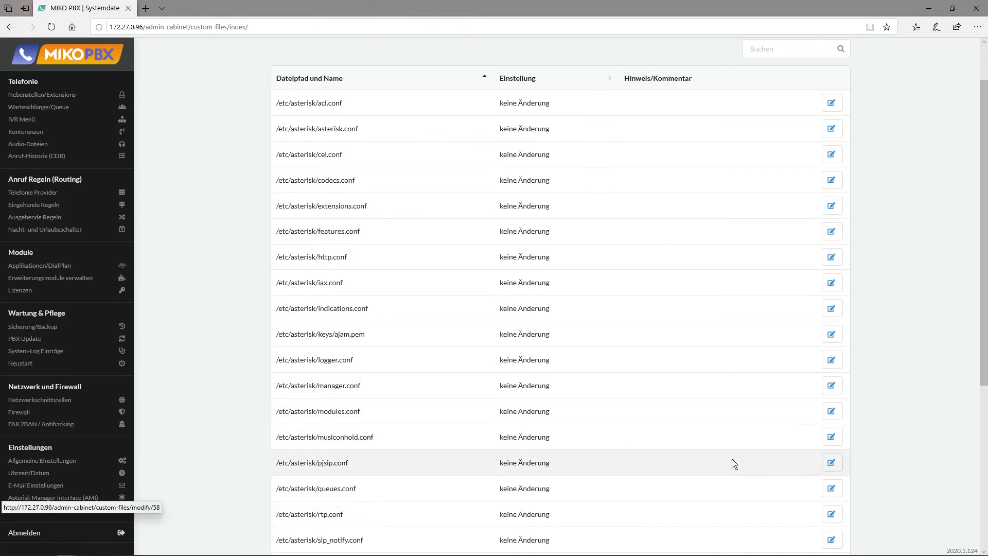
pyautogui.click(832, 462)
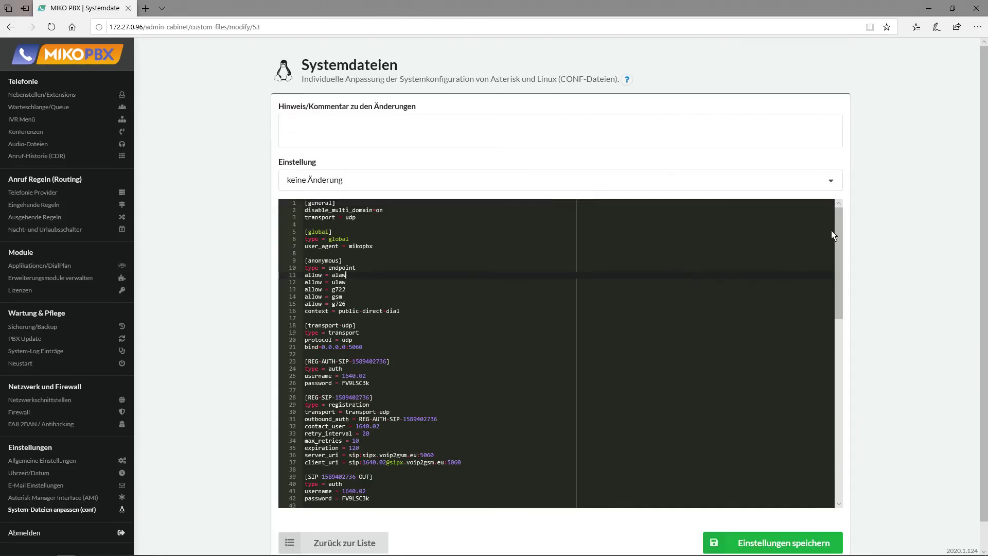
# Examine the callerid and send_pai lines in extension 210's endpoint section of pjsip.conf
pyautogui.moveTo(834, 235); pyautogui.dragTo(878, 418)
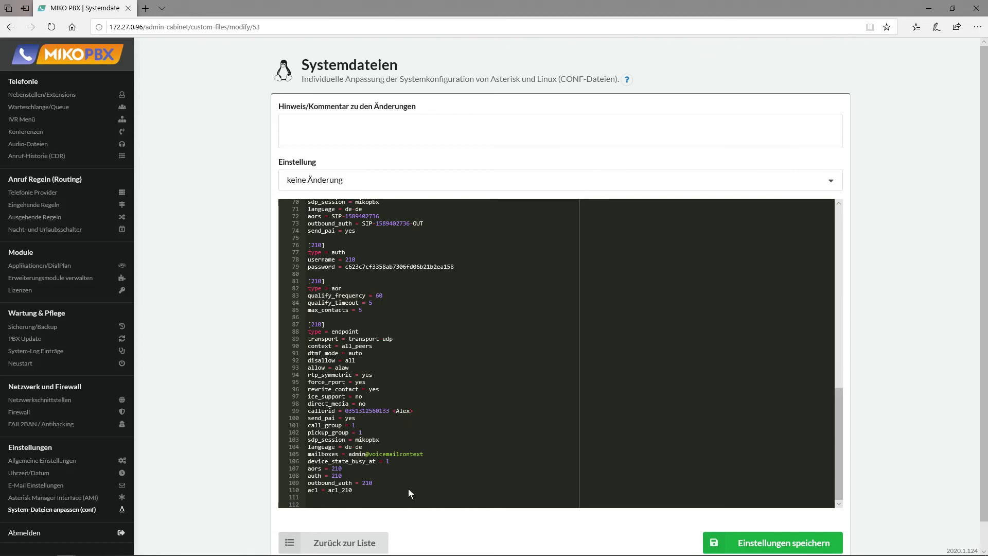
pyautogui.click(365, 420)
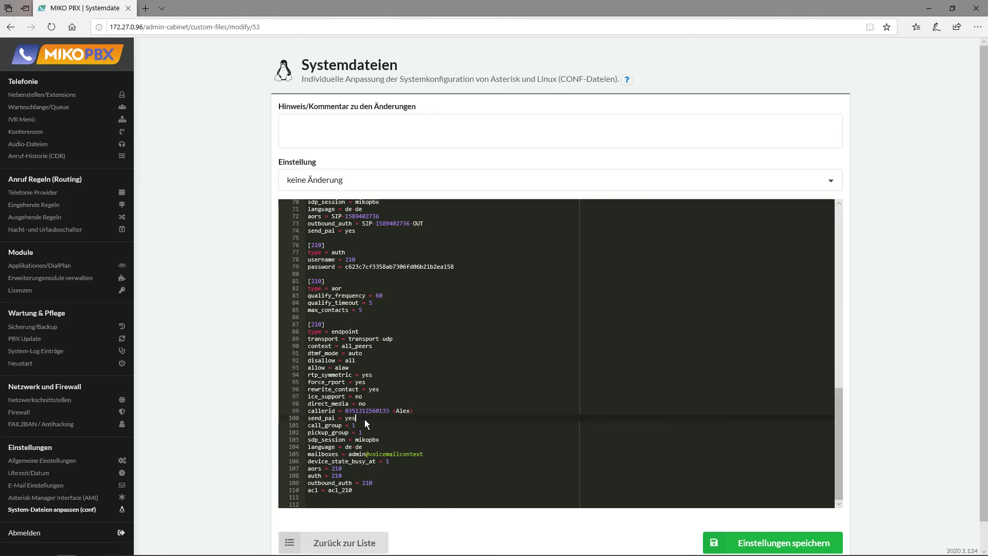
pyautogui.click(307, 418)
# Check the file's change-mode options and highlight the provider endpoint's send_pai line in pjsip.conf, returning to the file list without saving
pyautogui.moveTo(831, 409); pyautogui.dragTo(831, 328)
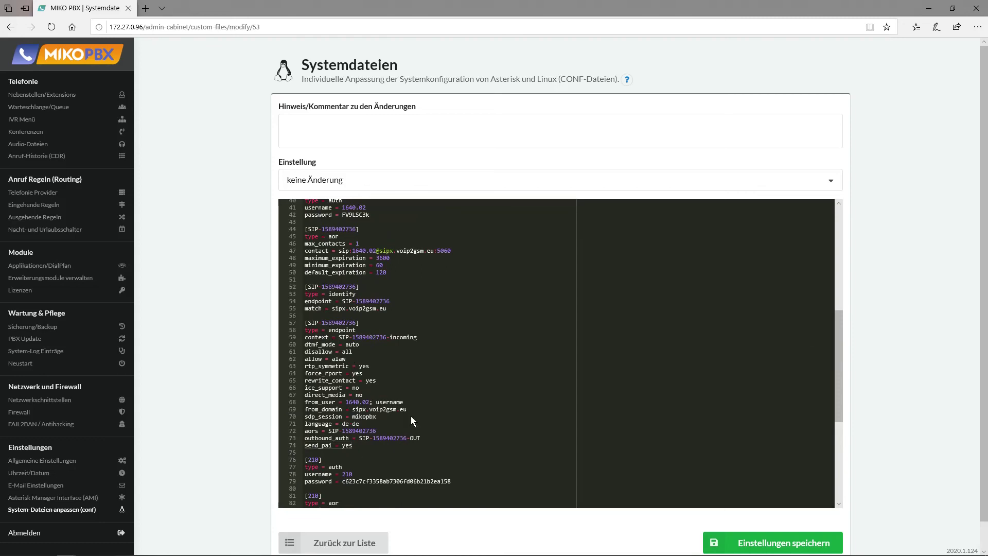
pyautogui.click(307, 184)
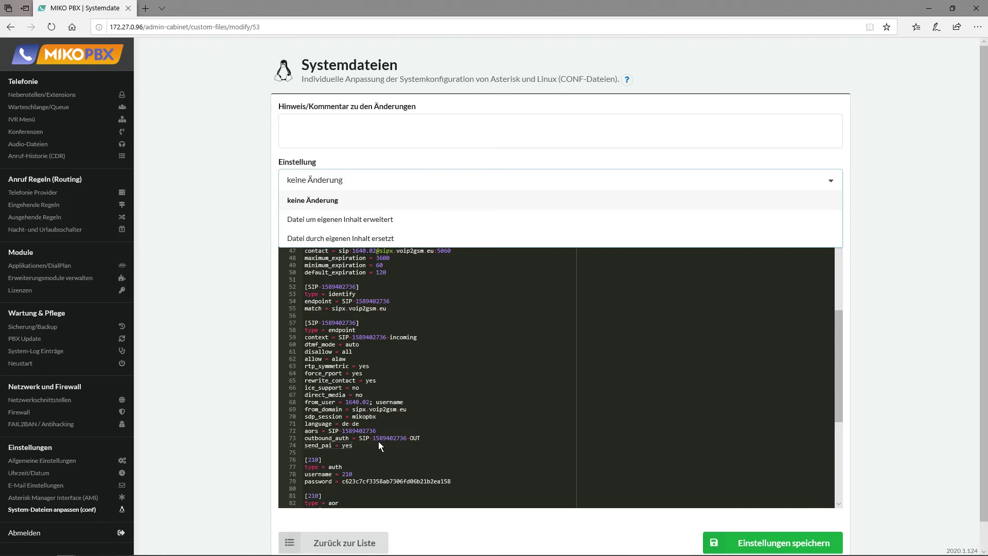
pyautogui.click(360, 447)
pyautogui.press('Home')
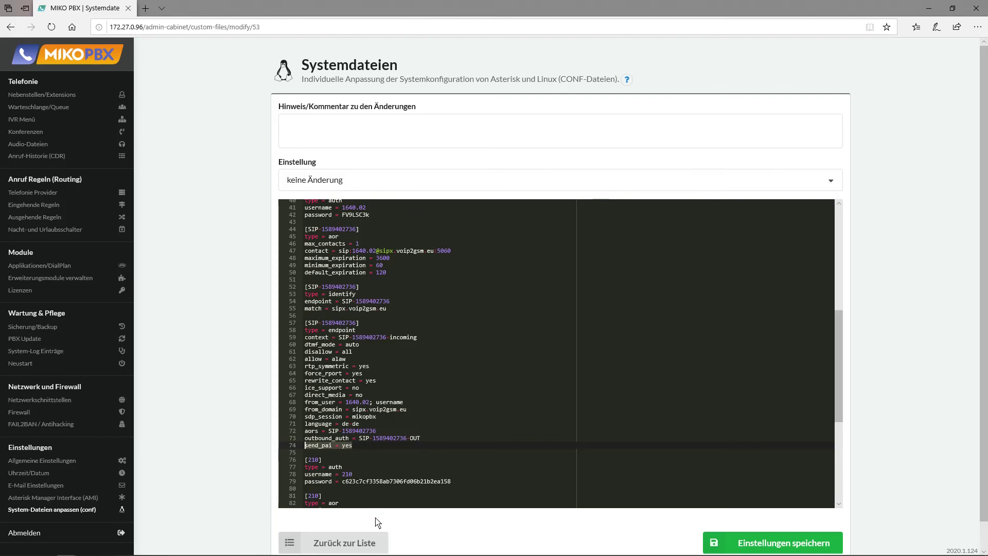
pyautogui.click(340, 544)
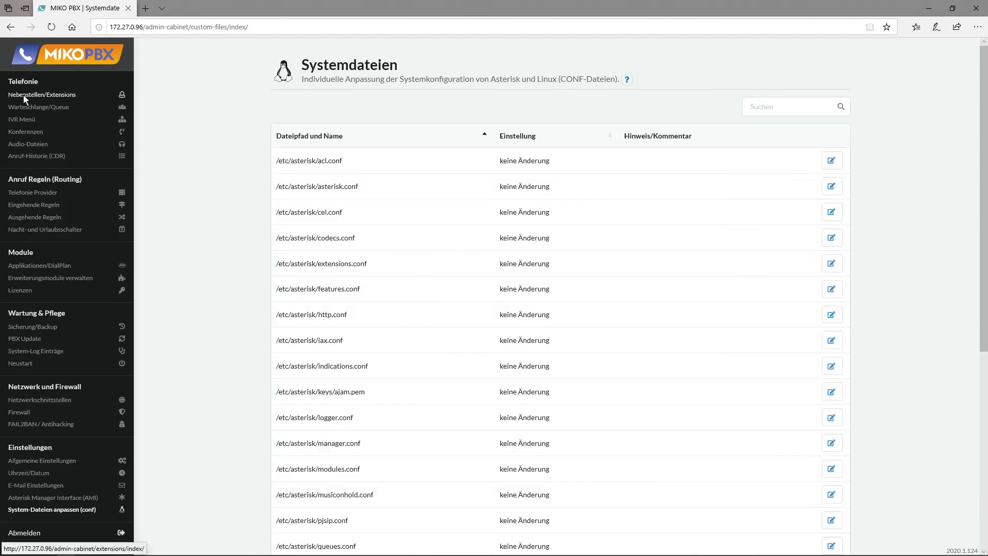
# Open the list of telephony providers
pyautogui.click(45, 198)
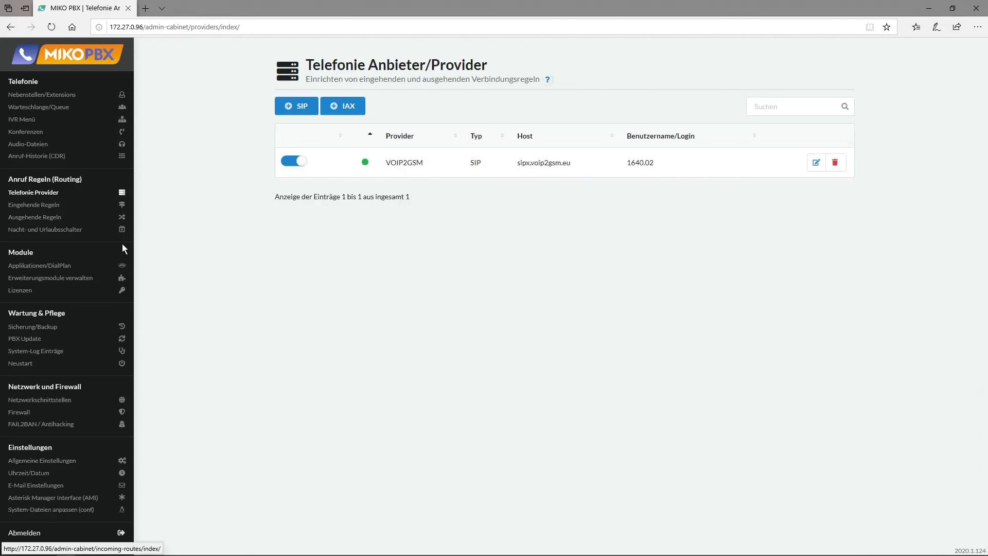